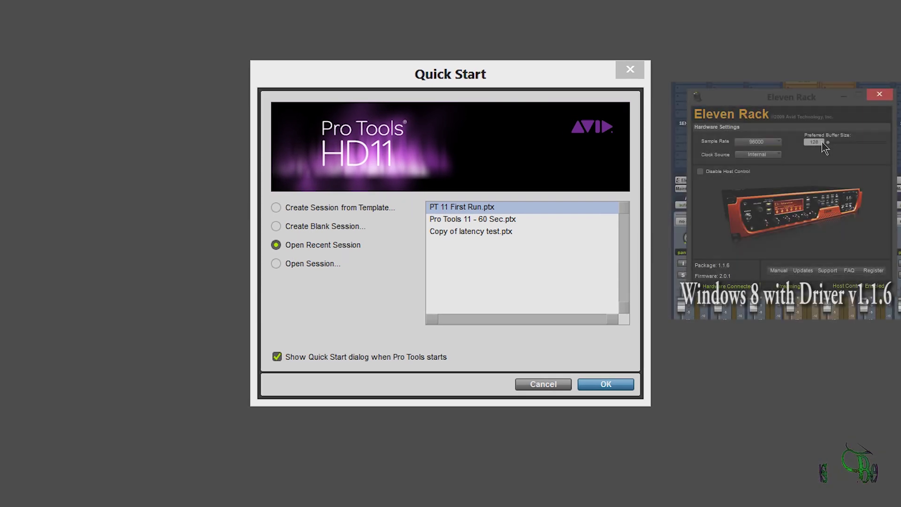
Open the recent session PT 11 First Run and dismiss the Eleven Rack reconnect error
left_click(619, 385)
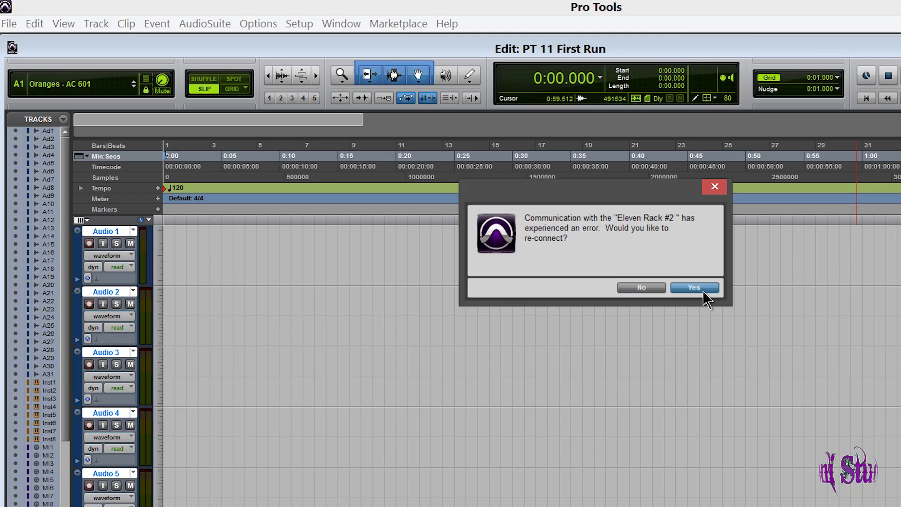
left_click(698, 287)
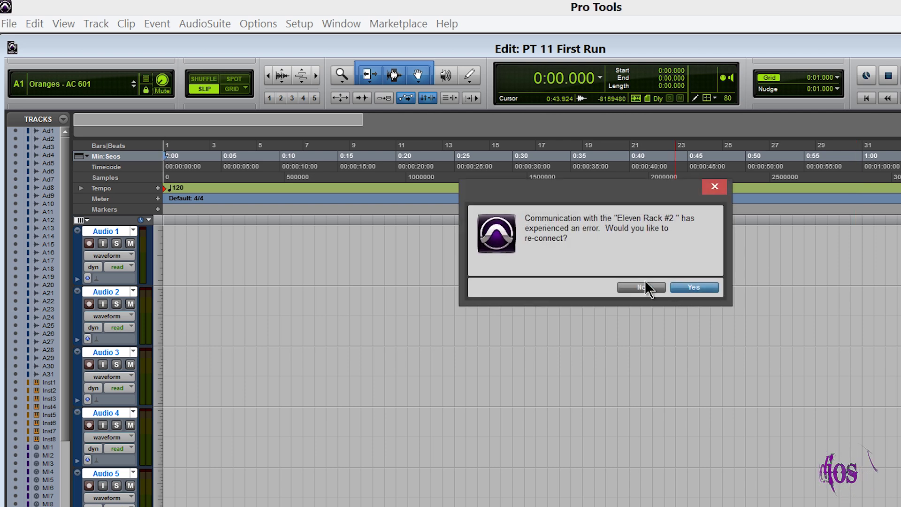
left_click(643, 288)
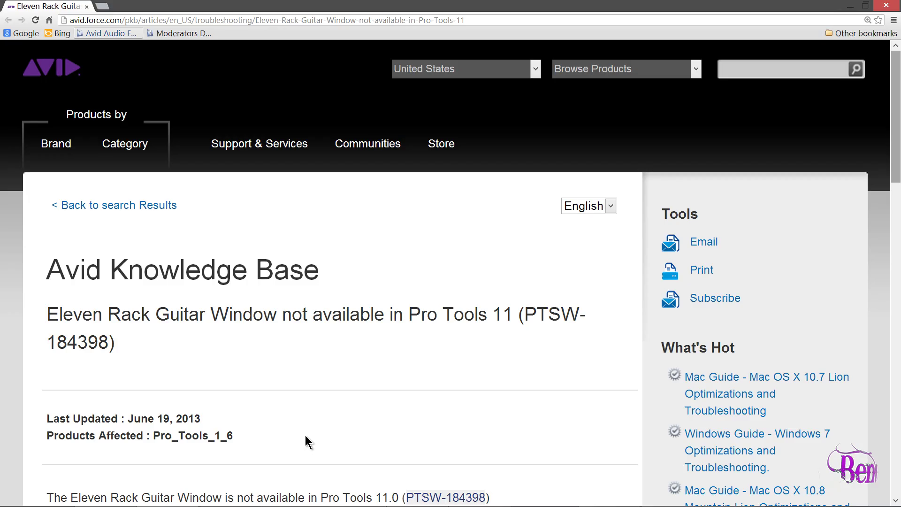
scroll(305, 435, "down", 2)
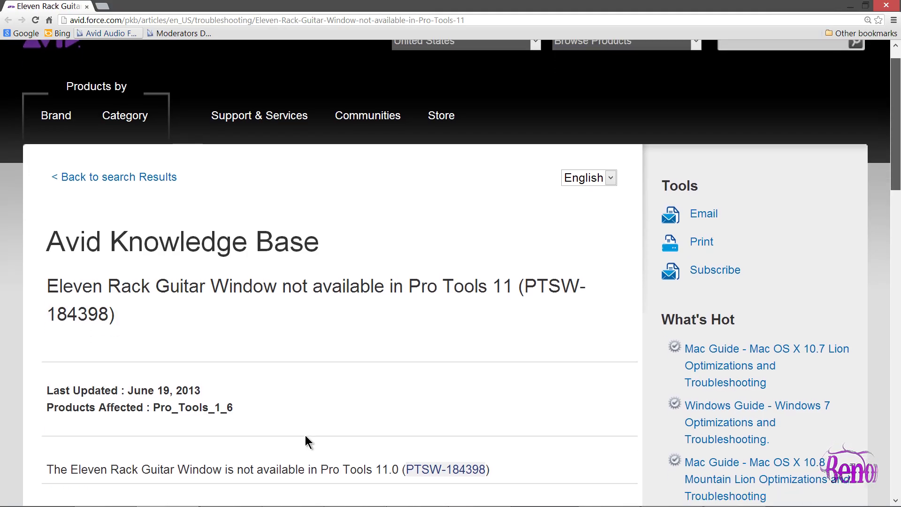
scroll(306, 436, "down", 3)
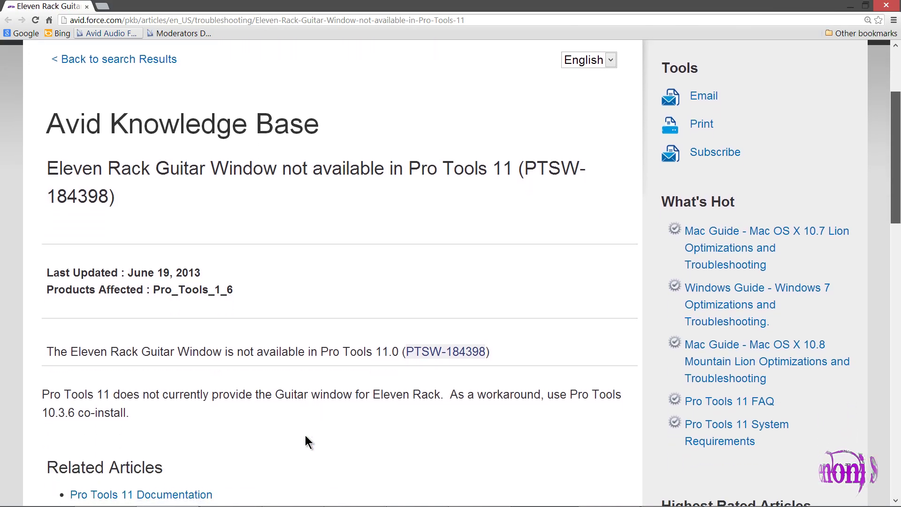
scroll(306, 441, "down", 2)
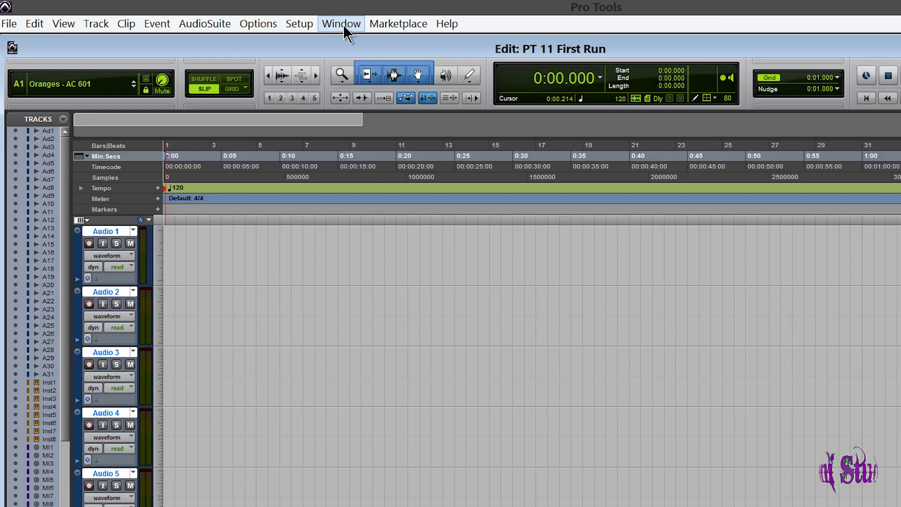
In the Eleven Rack window, set Rig Input to Guitar and the amp to '92 TREAD MOD
left_click(344, 29)
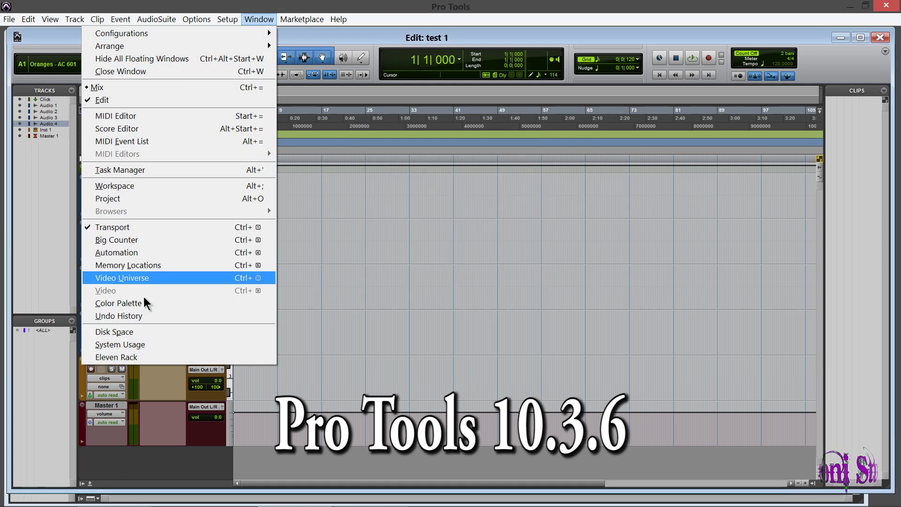
left_click(117, 357)
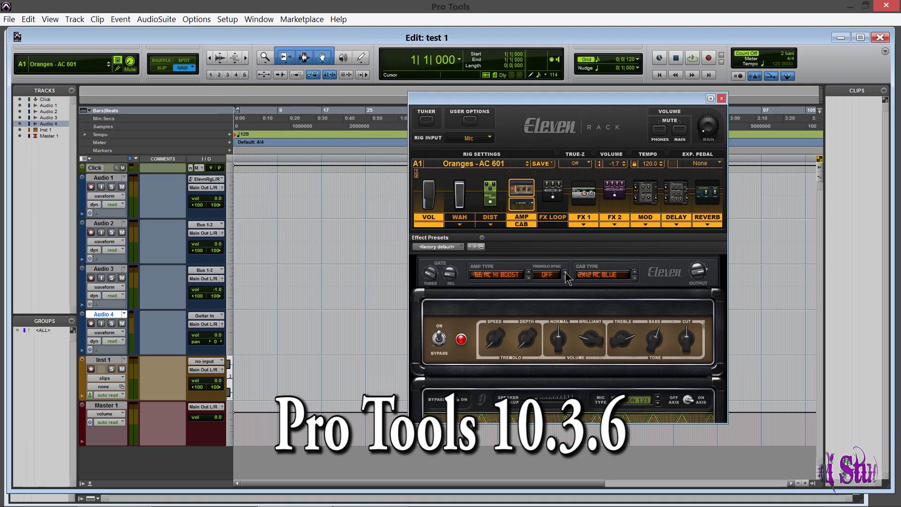
left_click(483, 164)
left_click(509, 169)
left_click(474, 137)
left_click(474, 150)
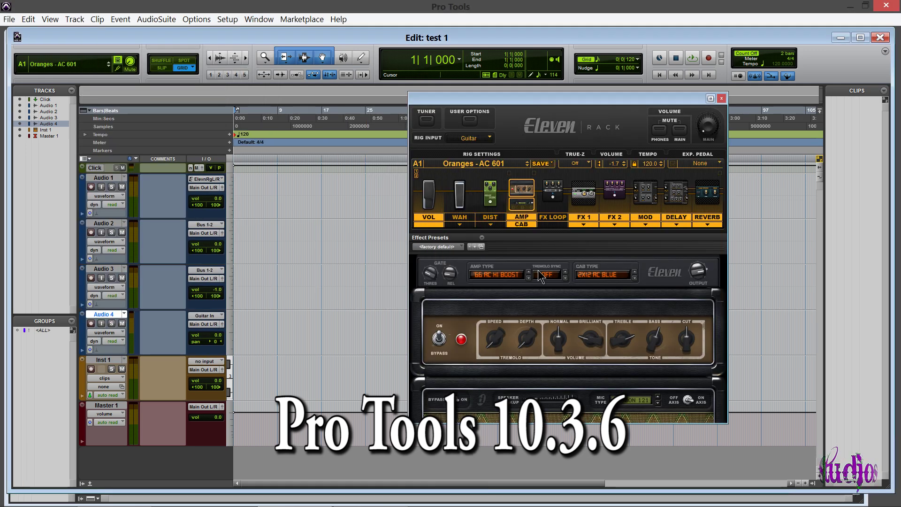
left_click(526, 225)
left_click(549, 340)
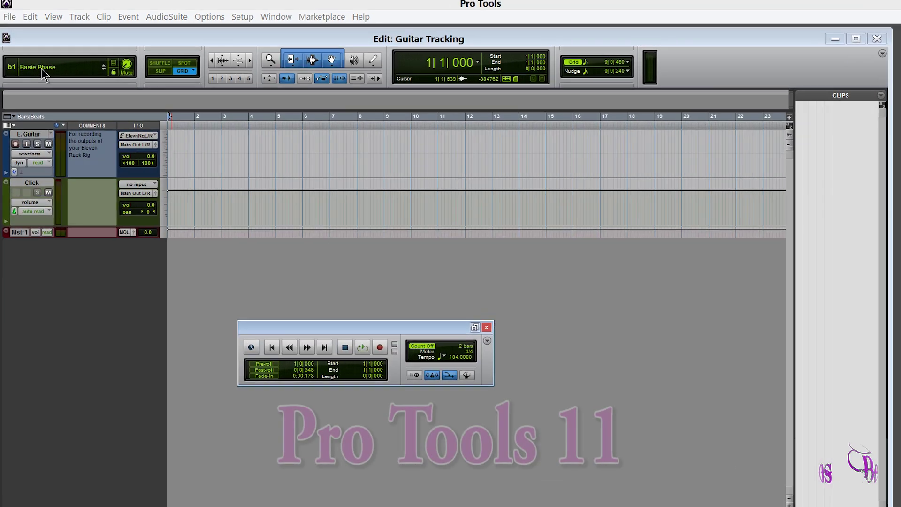
Load the factory rig b2 Jangly Stereo onto the Eleven Rack
left_click(41, 69)
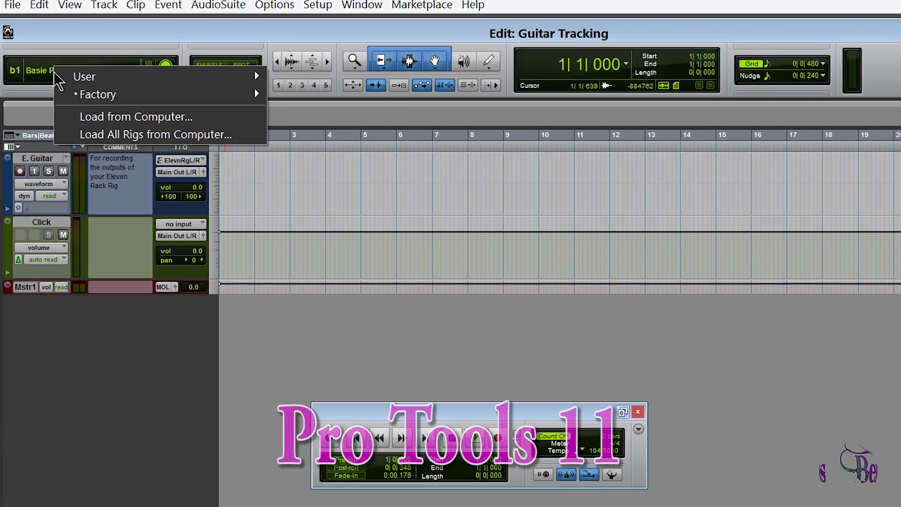
mouse_move(89, 88)
mouse_move(388, 133)
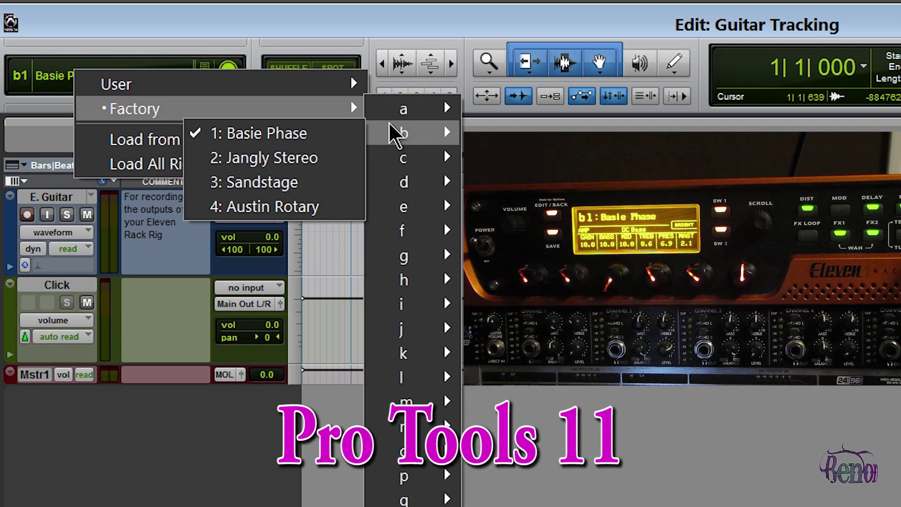
left_click(324, 157)
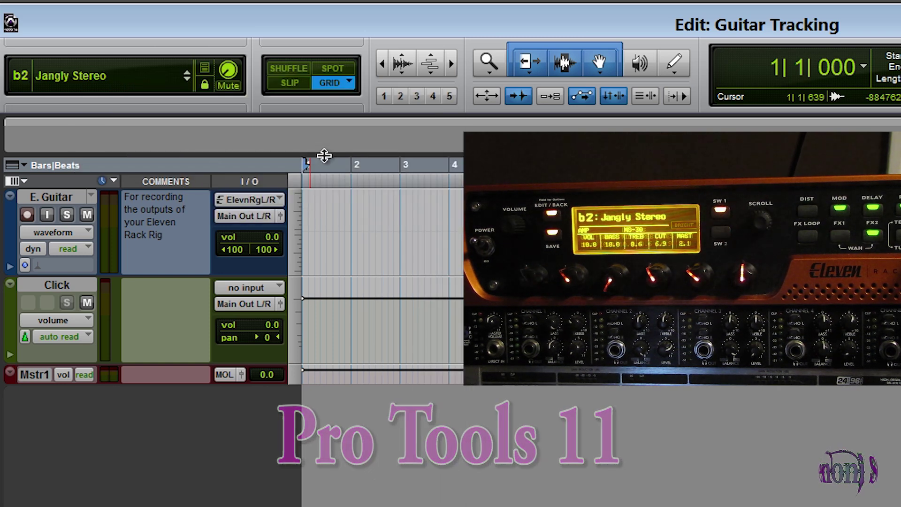
Load the user rig A1 Oranges - AC 601 from the rig bank list
left_click(91, 74)
mouse_move(207, 91)
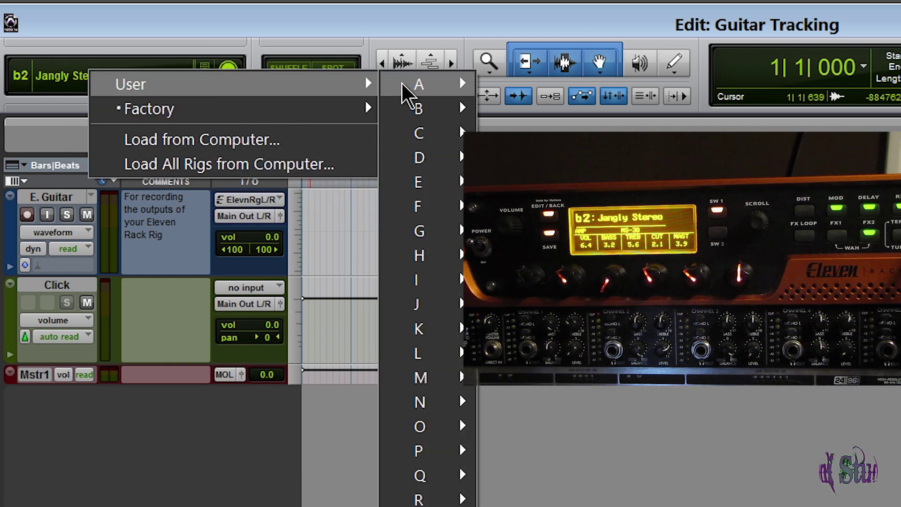
mouse_move(402, 83)
left_click(310, 86)
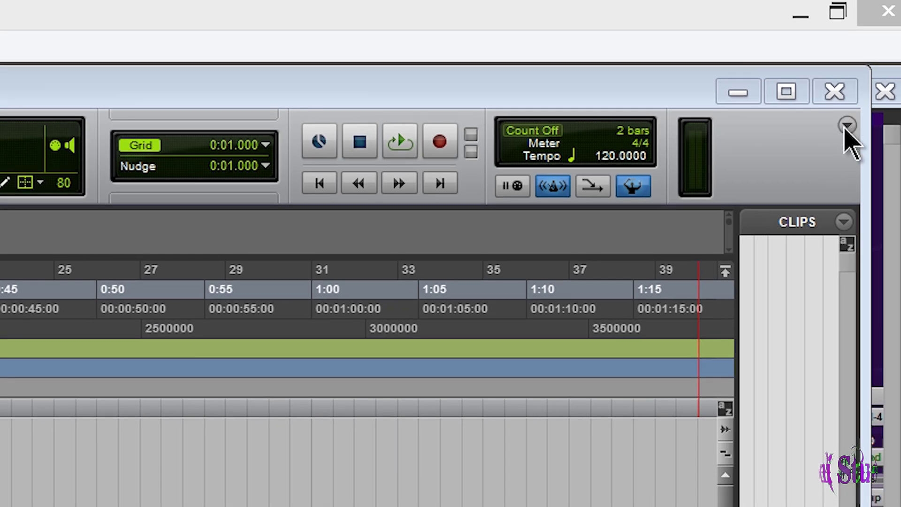
Hide and then re-show the Eleven Rack section in the Edit window toolbar
left_click(846, 126)
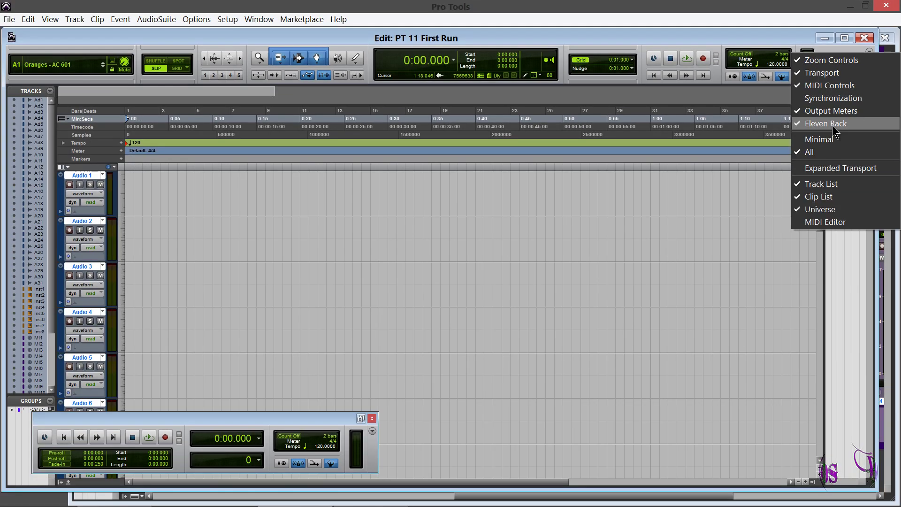
left_click(763, 301)
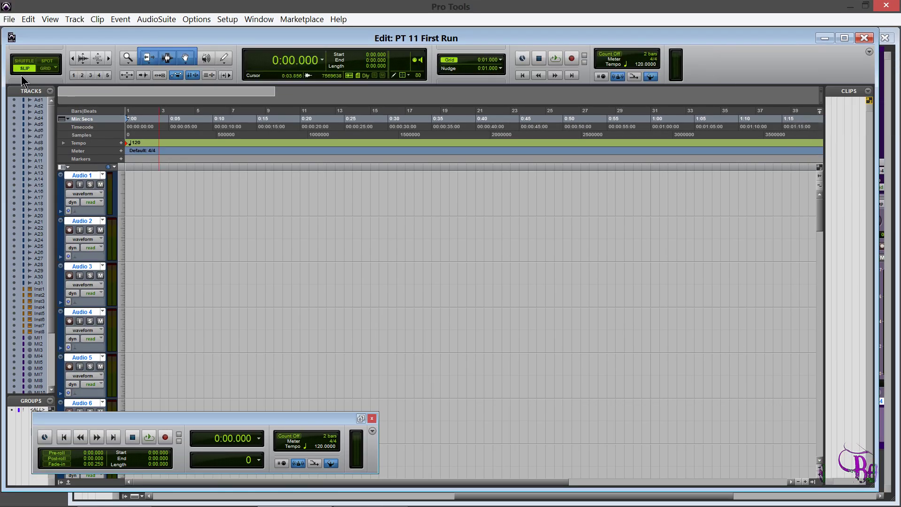
left_click(868, 52)
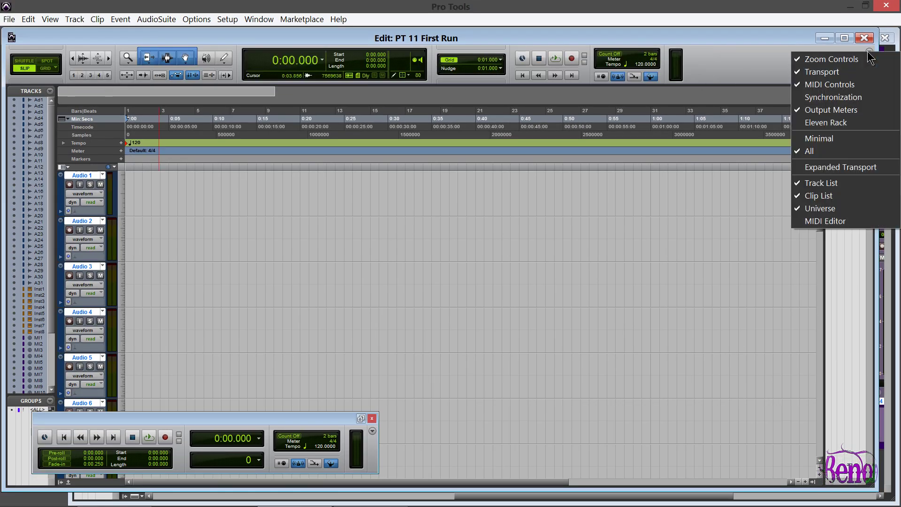
left_click(836, 123)
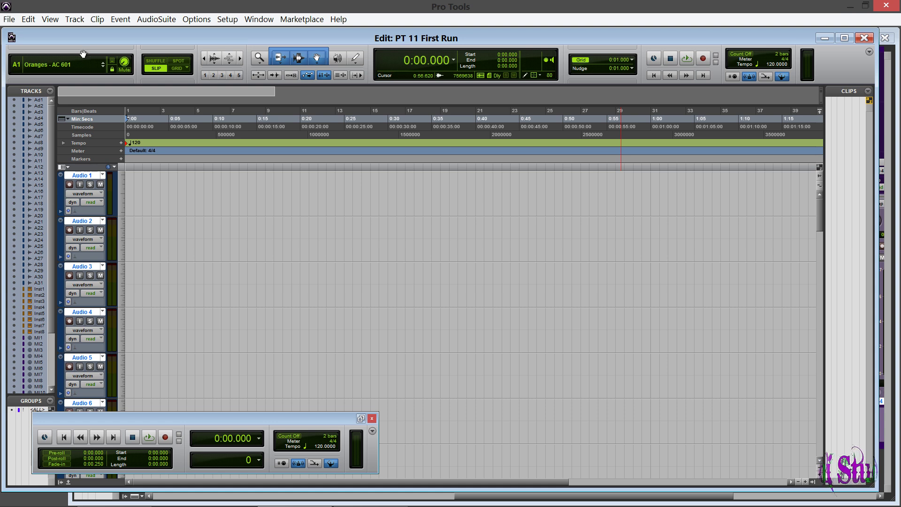
Rearrange the toolbar sections so the Eleven Rack controls sit at the far left
left_click_drag(82, 54, 395, 66)
left_click_drag(314, 45, 540, 47)
left_click_drag(141, 50, 422, 49)
left_click_drag(28, 70, 28, 69)
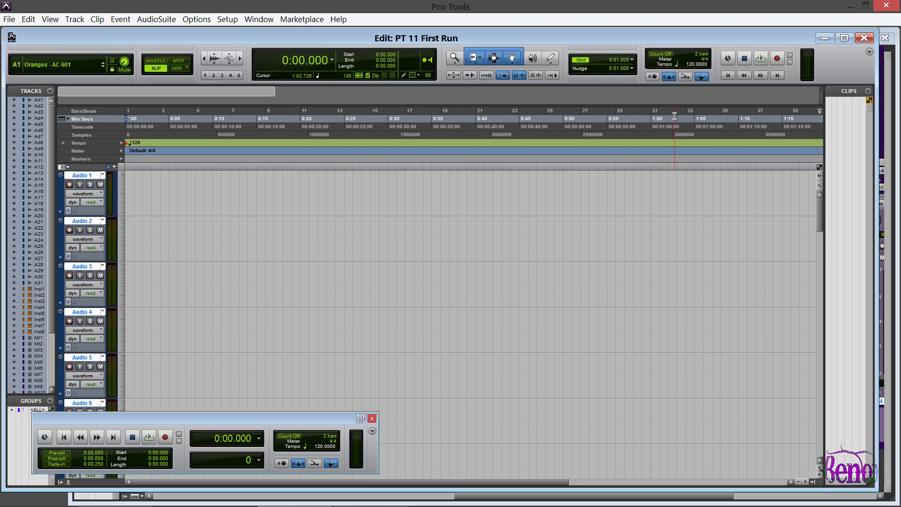
In I/O Setup, keep Embed Eleven Settings From on Eleven Rig L/R
key("ctrl+equal")
left_click(227, 19)
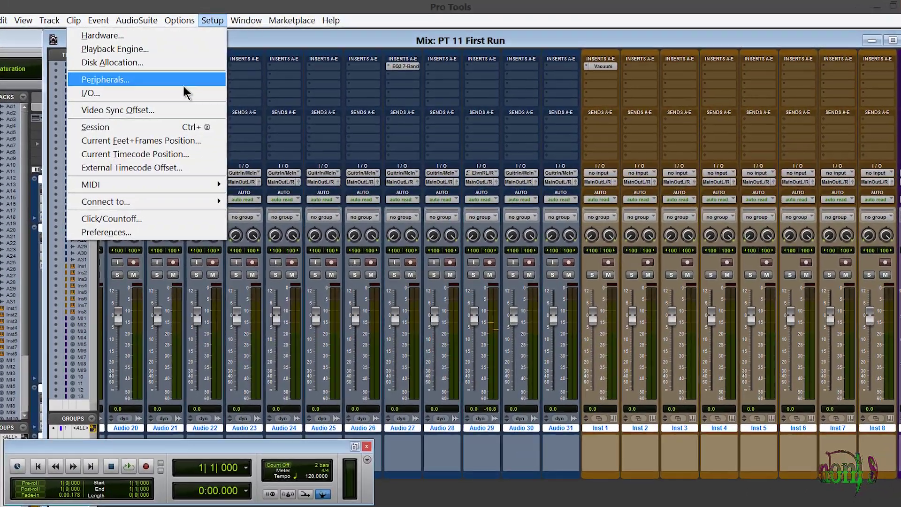
left_click(188, 88)
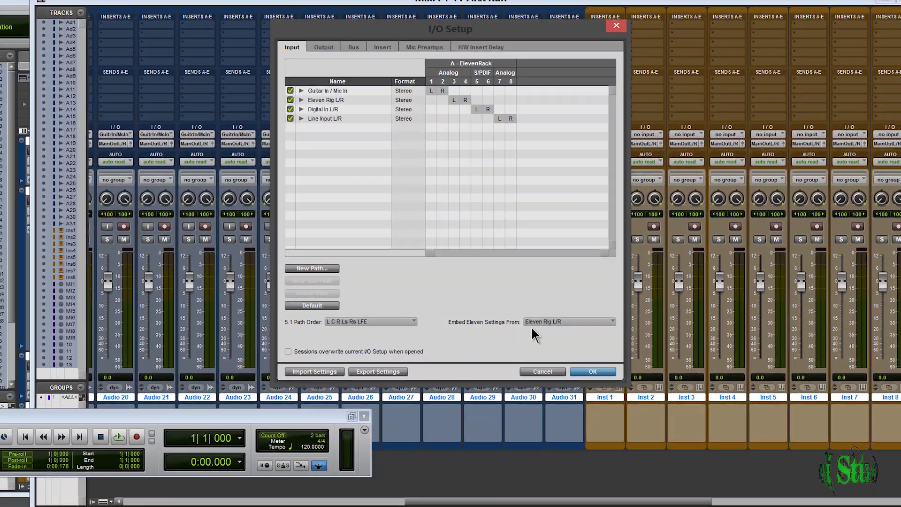
left_click(535, 324)
left_click(580, 369)
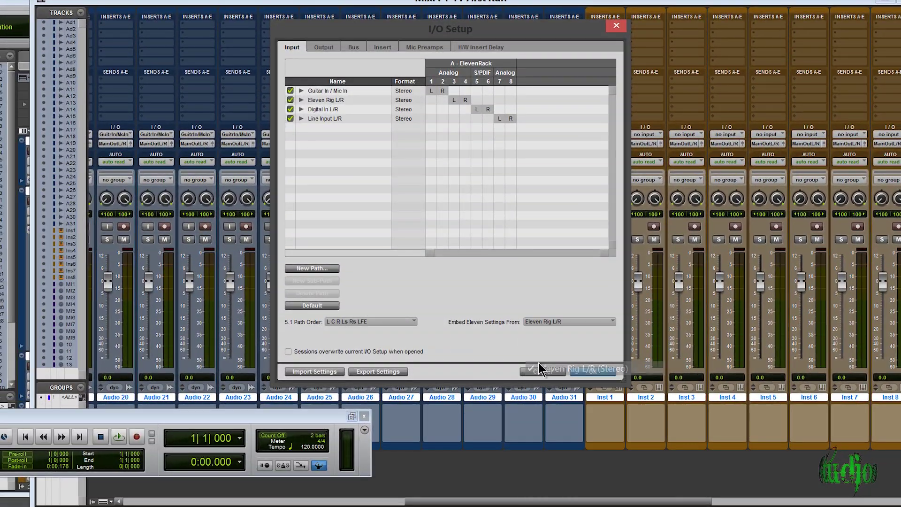
left_click(582, 373)
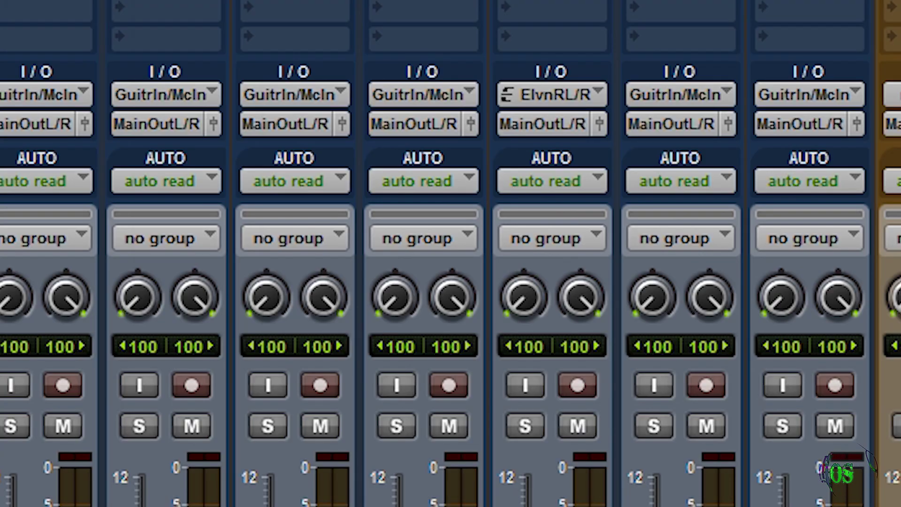
Route the track's input from Eleven Rig L/R and start recording
left_click(592, 96)
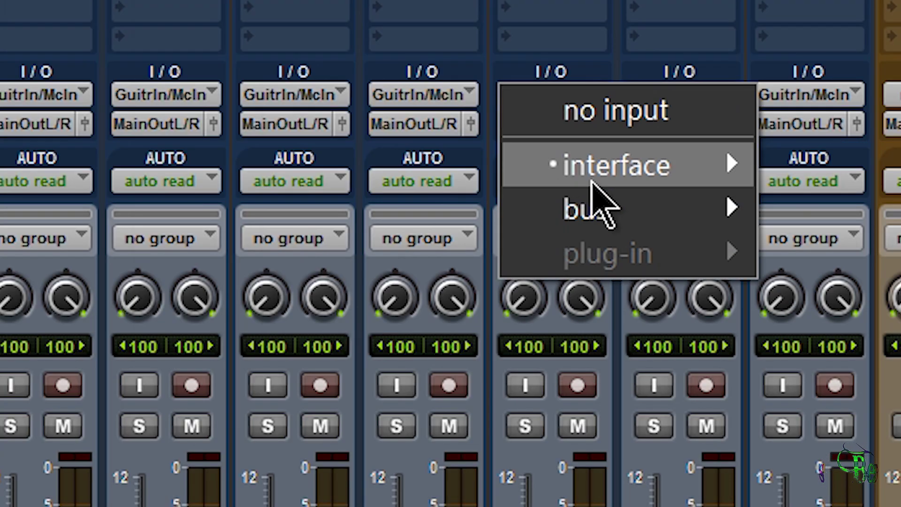
mouse_move(513, 180)
left_click(360, 220)
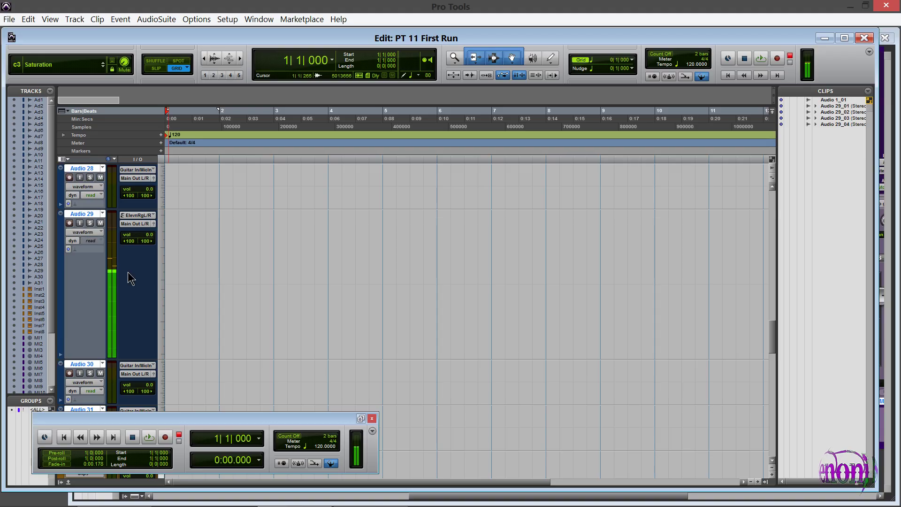
key("ctrl+space")
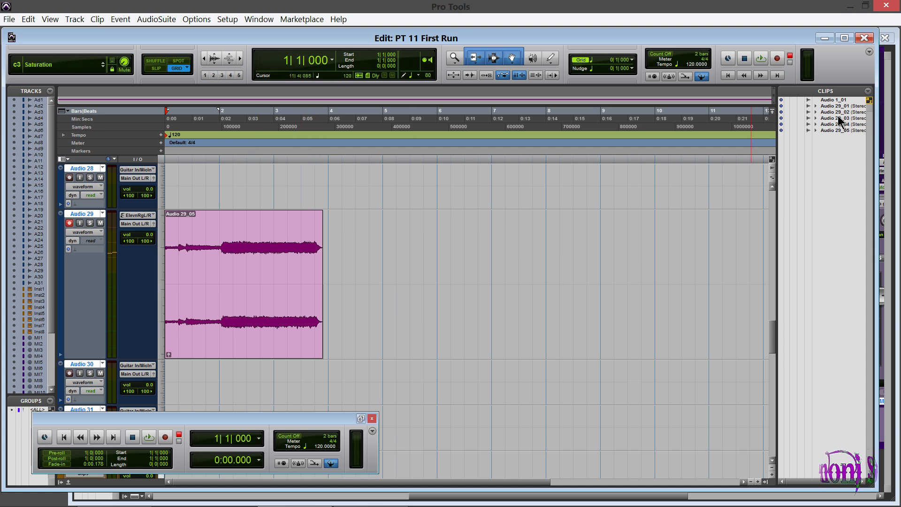
right_click(291, 324)
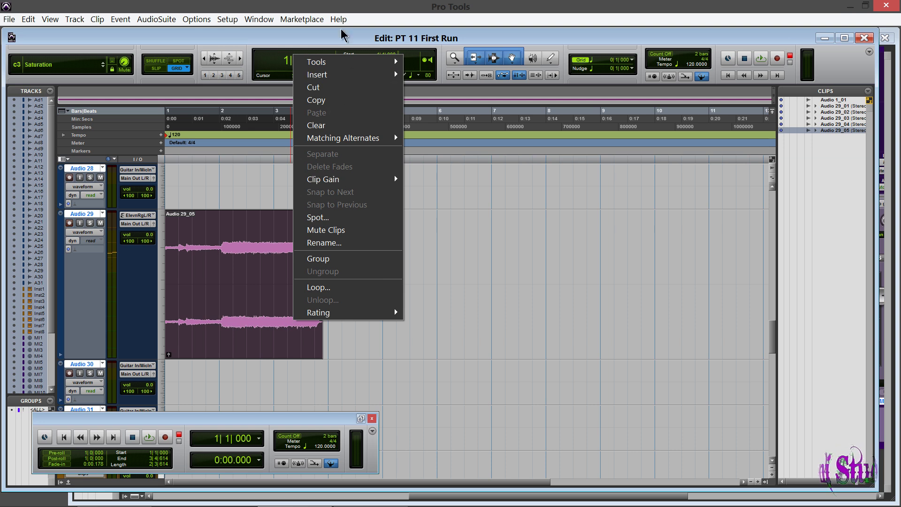
left_click(292, 351)
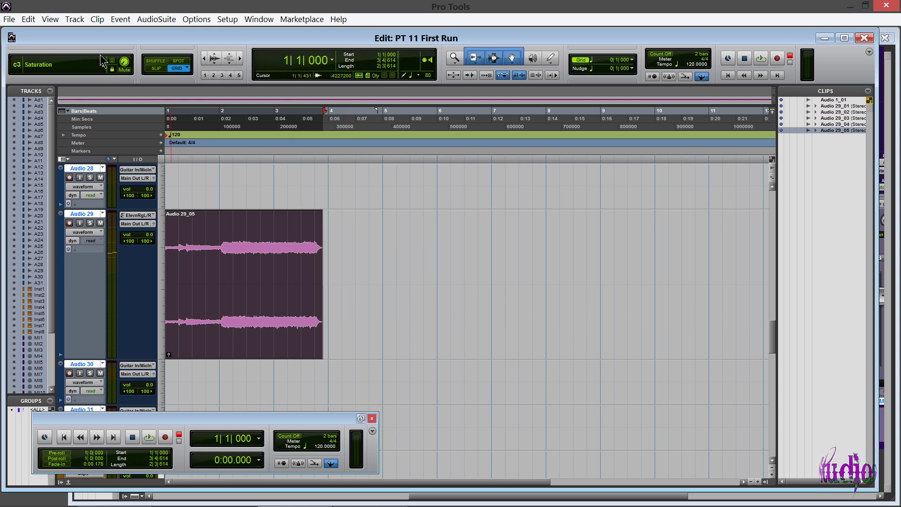
left_click(46, 66)
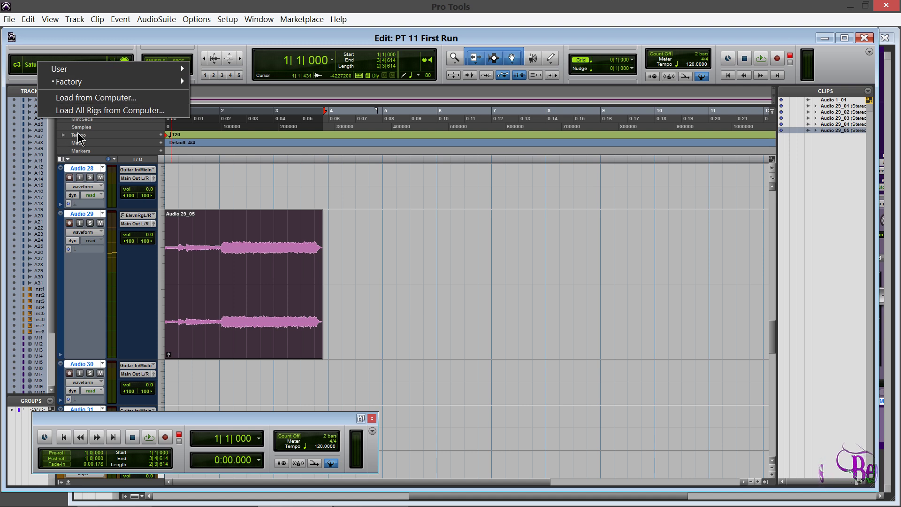
left_click(108, 36)
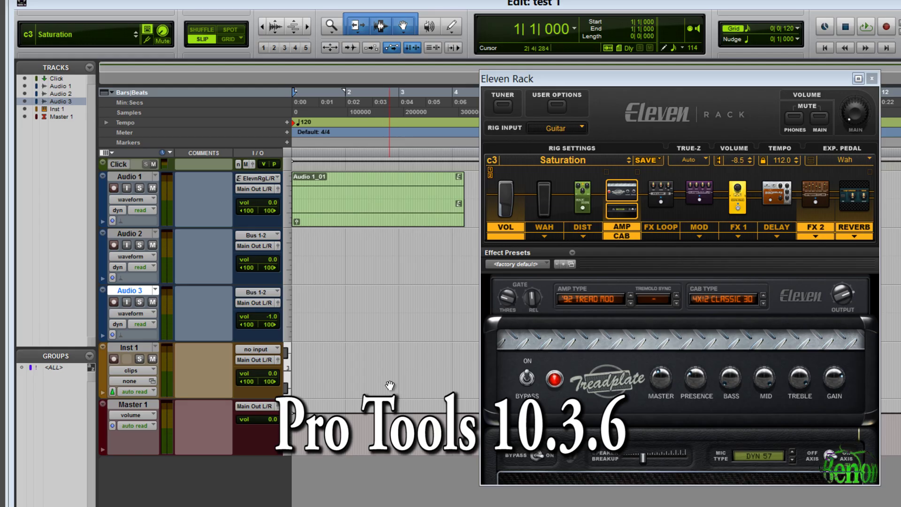
Load the guitar rig settings stored in the Audio 1_01 clip onto the Eleven Rack
left_click_drag(425, 177, 486, 177)
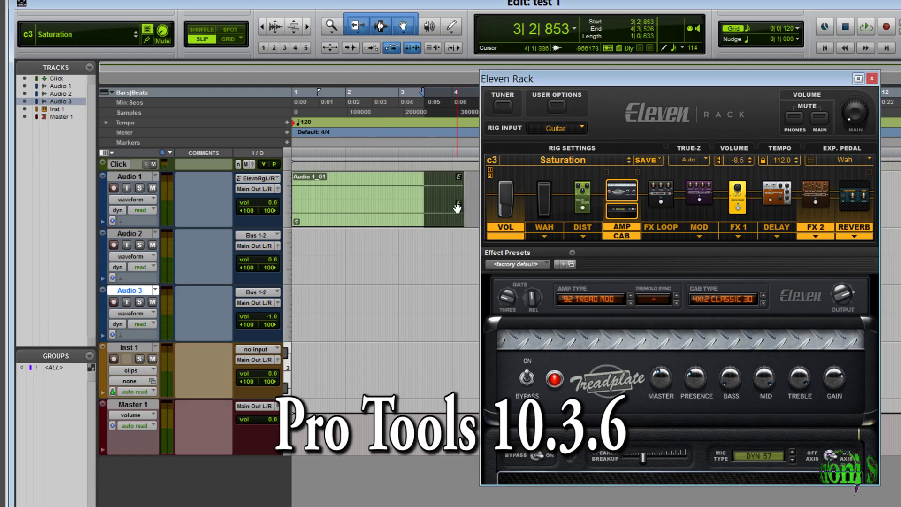
left_click_drag(134, 228, 134, 346)
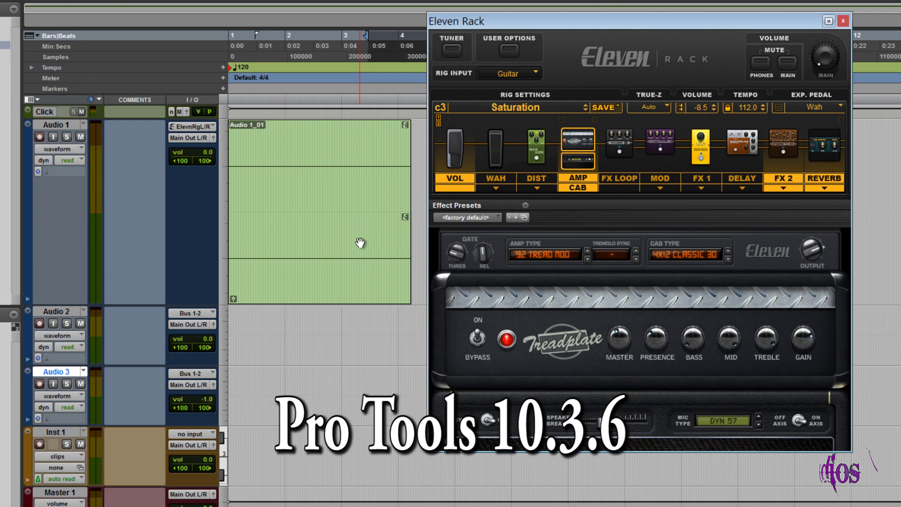
right_click(360, 242)
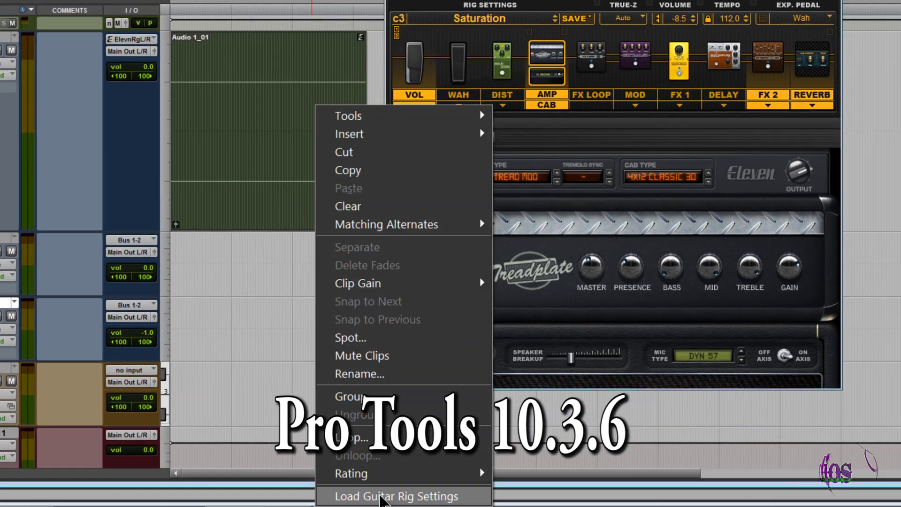
left_click(392, 493)
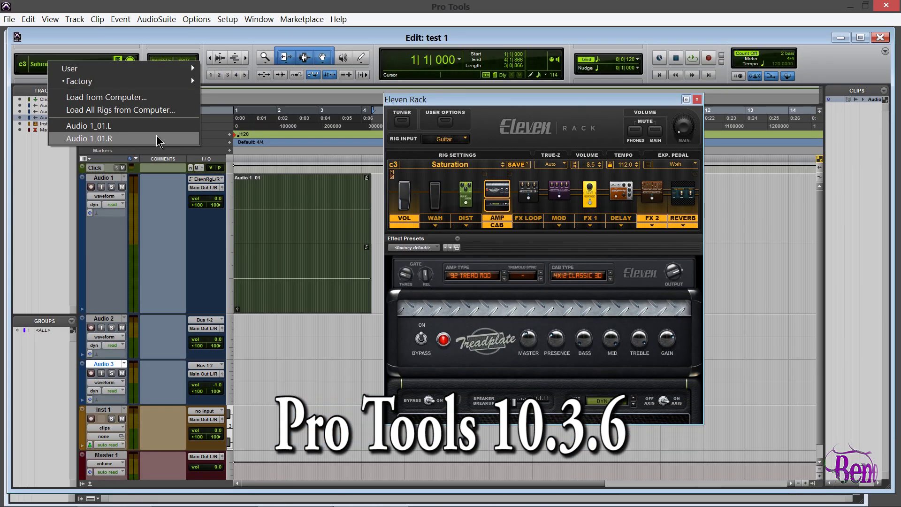
left_click(164, 127)
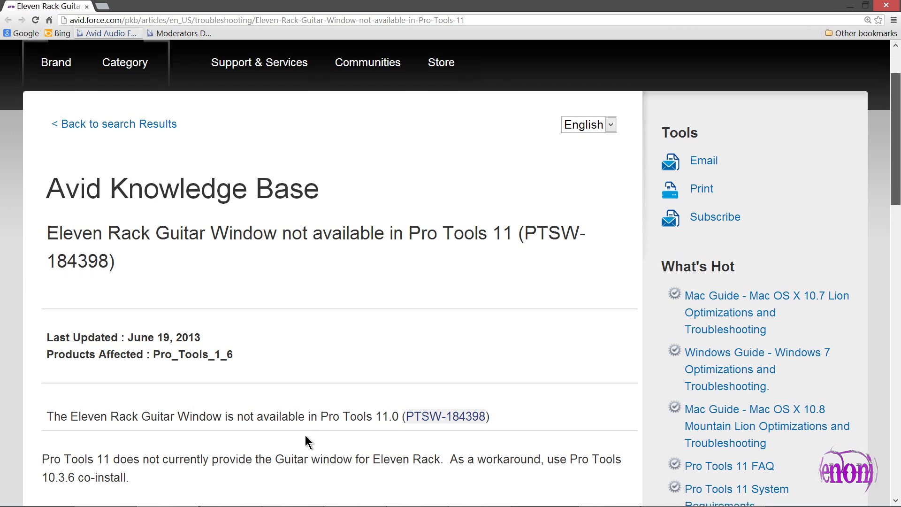
scroll(304, 435, "down", 2)
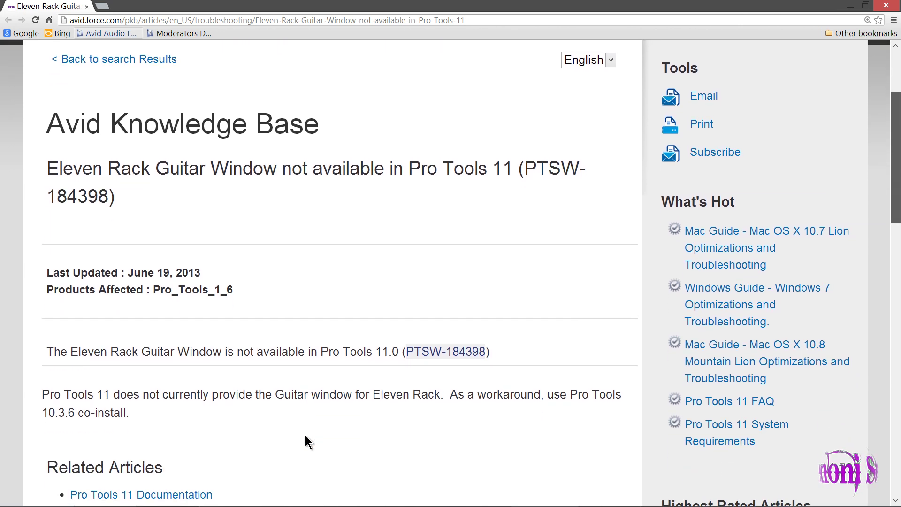
scroll(305, 436, "down", 1)
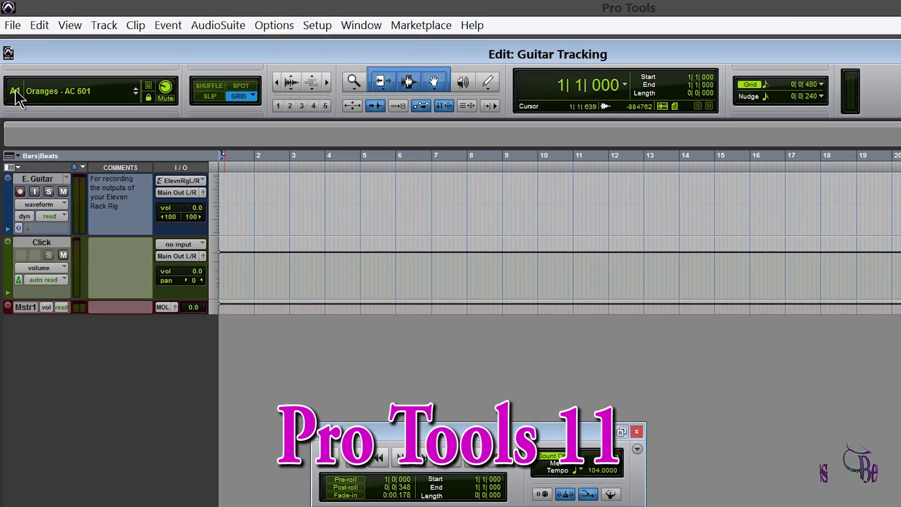
Switch the rig browser to the Factory bank and try Chorus Clean, Foamy Spin Cycle, then May Looper
left_click(15, 88)
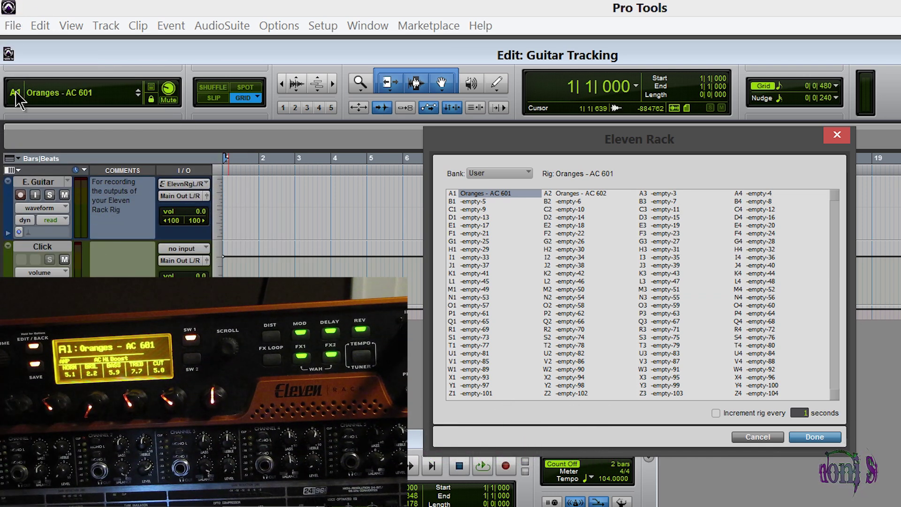
left_click(521, 173)
left_click(523, 195)
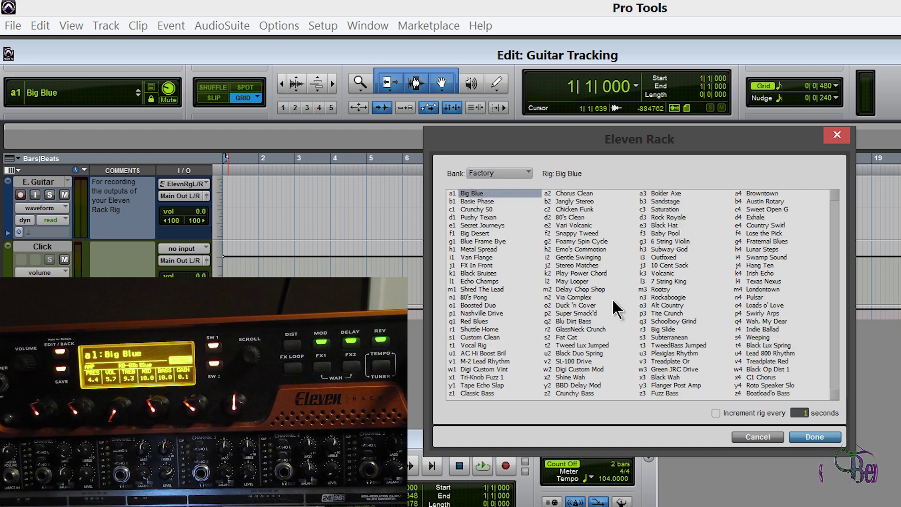
left_click(579, 193)
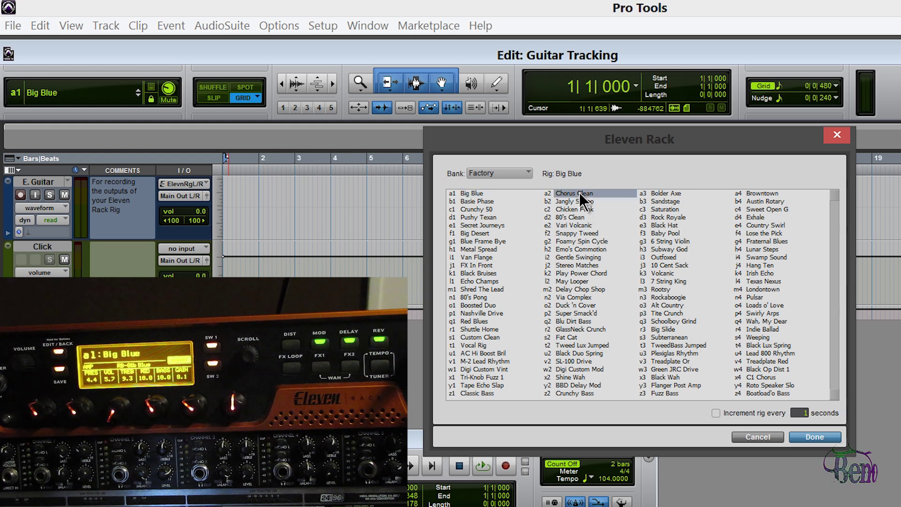
left_click(581, 240)
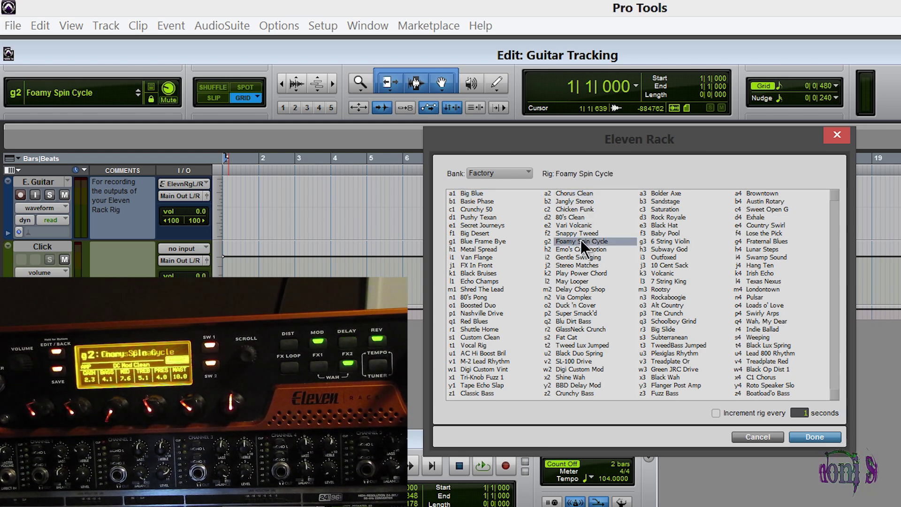
left_click(577, 284)
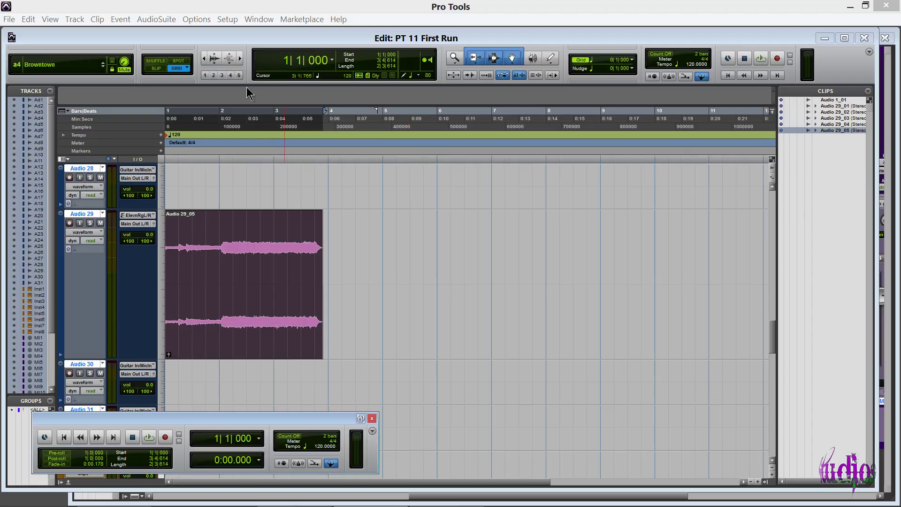
Confirm the Hardware setup keeps Clock Source at Internal
left_click(227, 19)
left_click(218, 33)
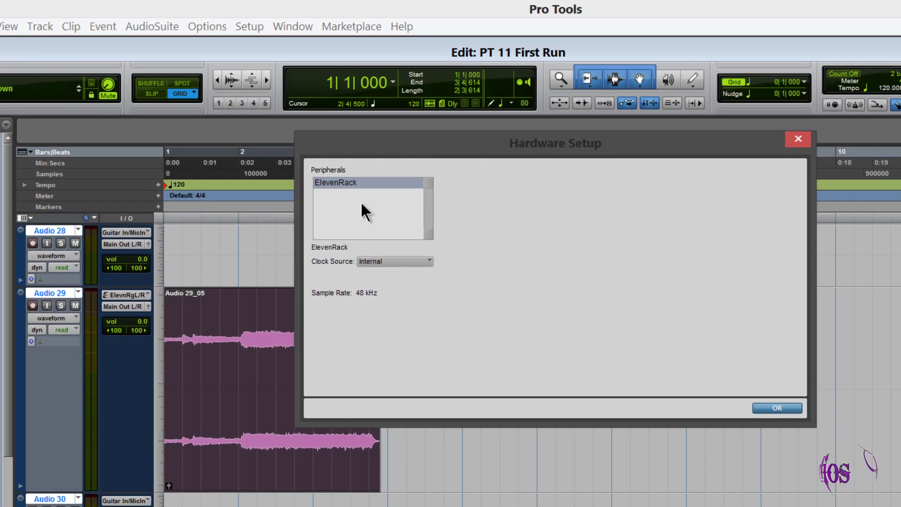
left_click(395, 261)
left_click(777, 408)
left_click(777, 408)
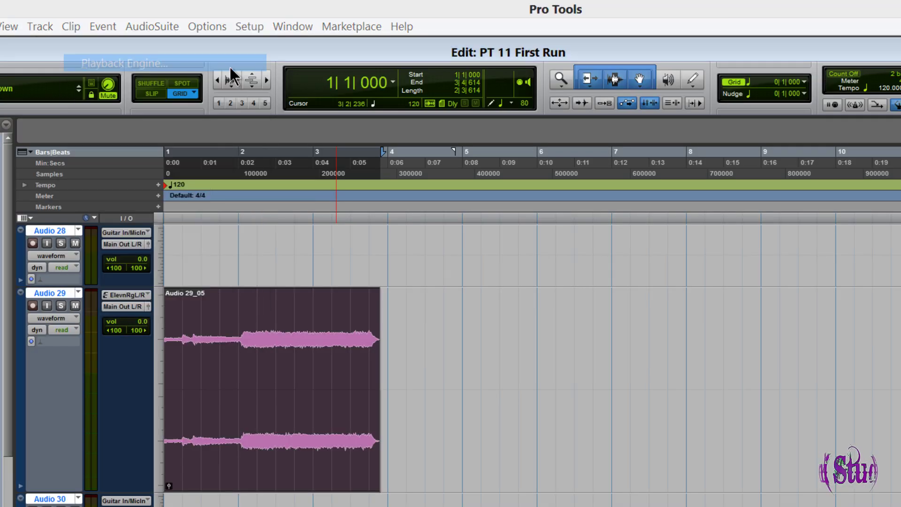
Check the Playback Engine buffer stays 256 Samples, then view the I/O Setup input paths
left_click(621, 235)
left_click(700, 373)
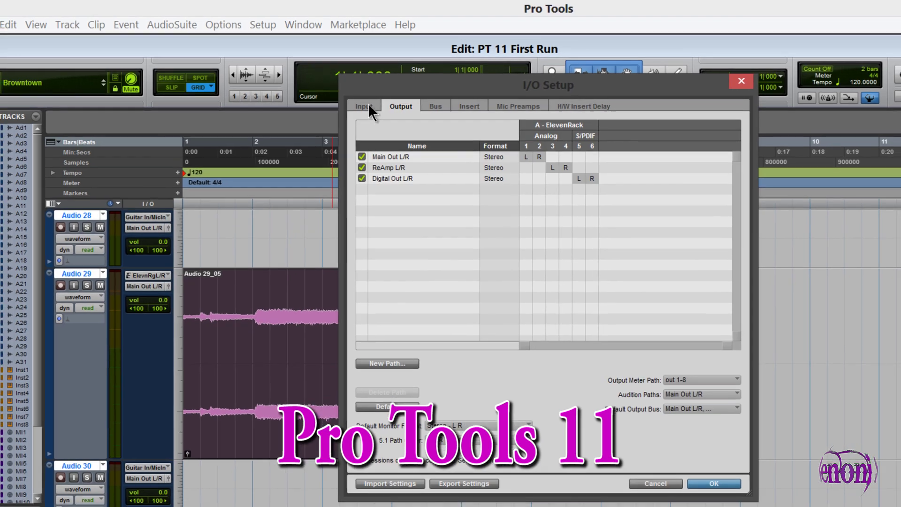
left_click(365, 106)
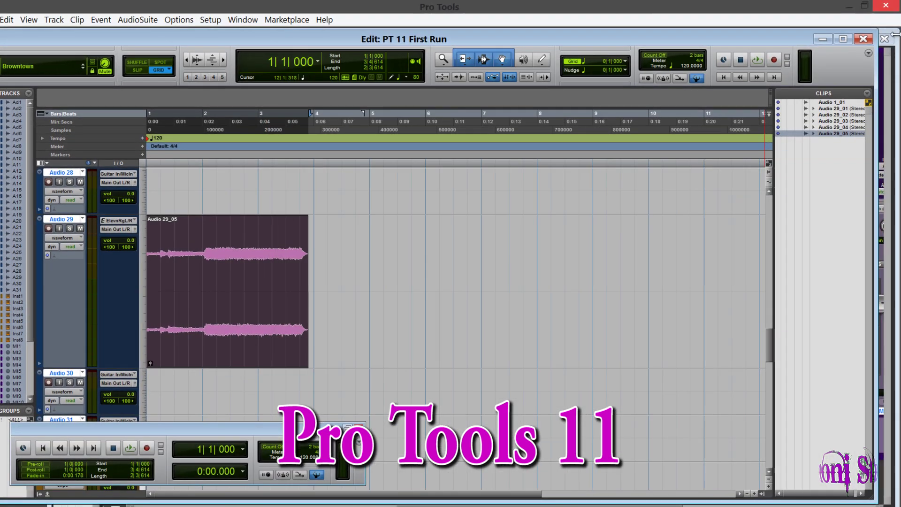
Relaunch Pro Tools and create and save a session from the Eleven Rack Guitar Tracking template
key("super")
left_click(539, 187)
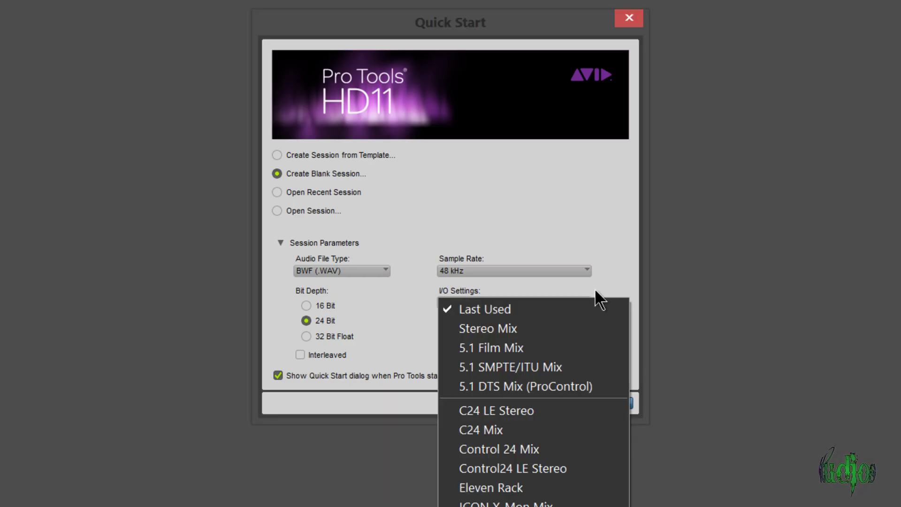
left_click(279, 154)
left_click(277, 155)
left_click(503, 154)
left_click(504, 160)
left_click(454, 190)
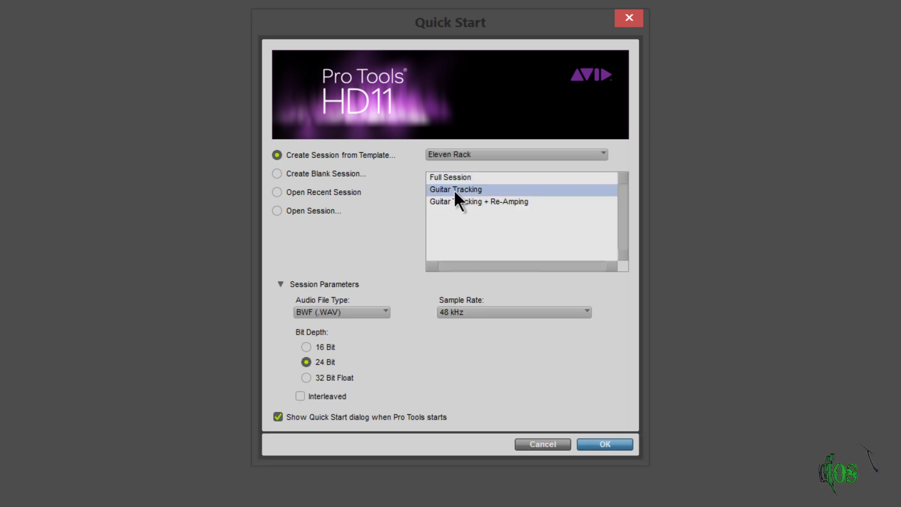
left_click(606, 444)
left_click(723, 399)
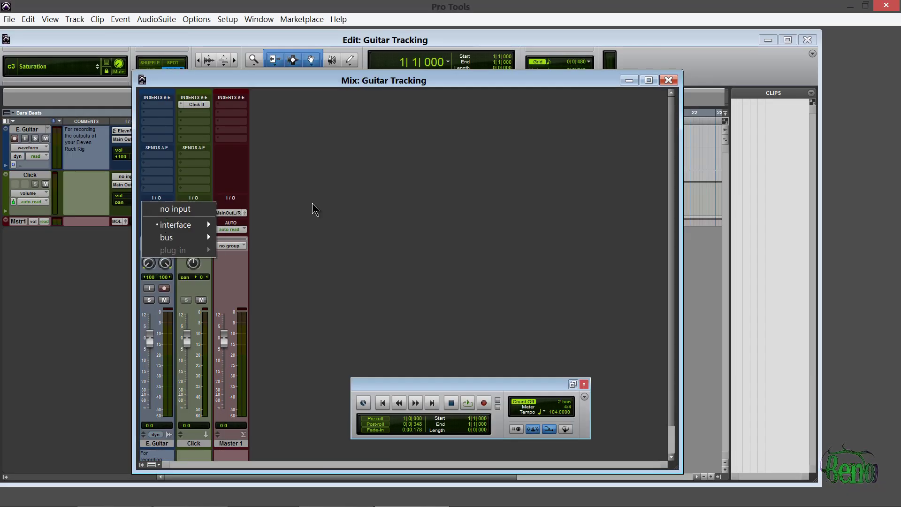
Restore default Input, Output and Insert I/O paths and set E. Guitar's input to Eleven Rig L/R
left_click(227, 19)
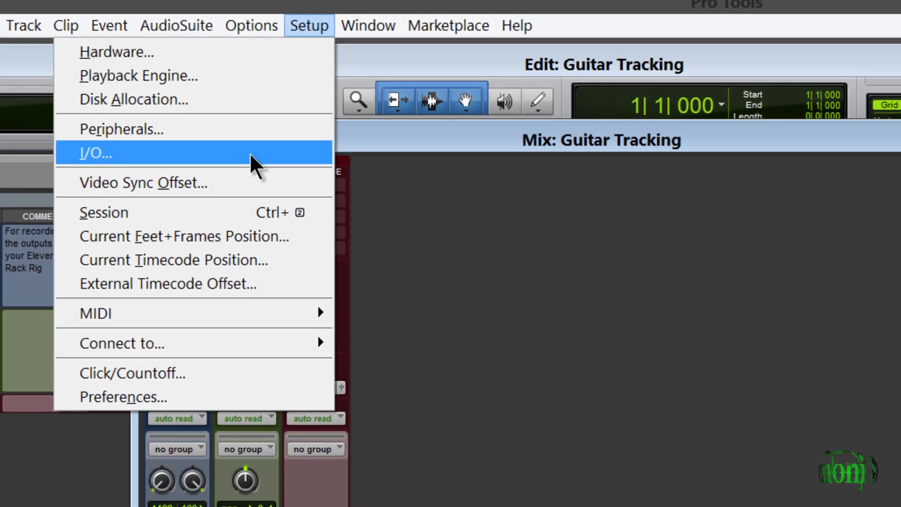
left_click(278, 178)
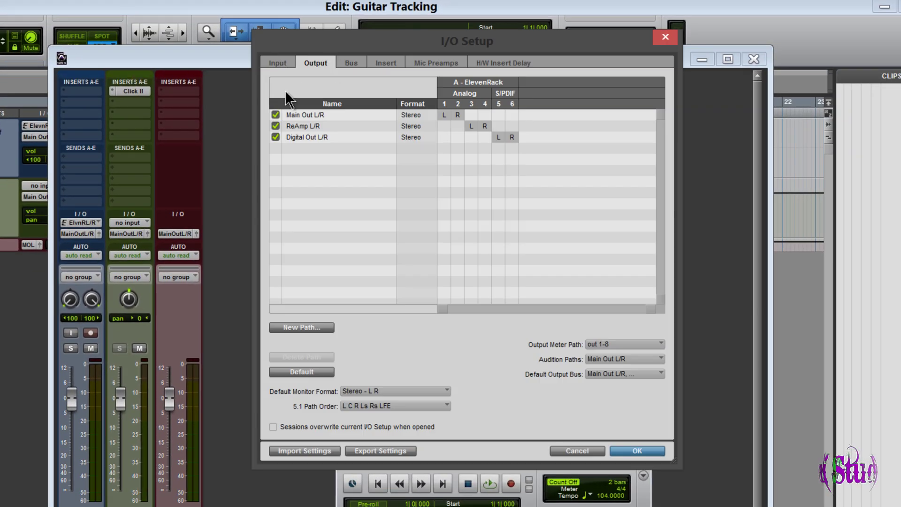
left_click(284, 62)
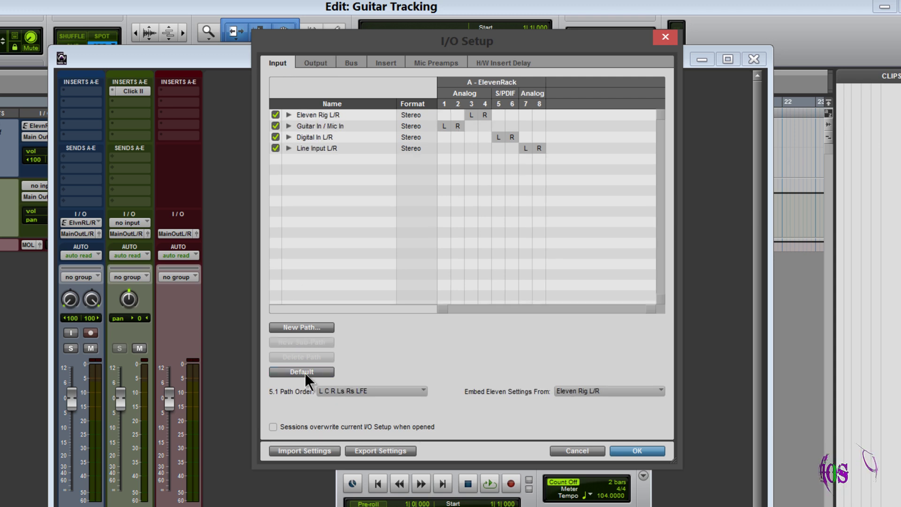
left_click(315, 63)
left_click(386, 62)
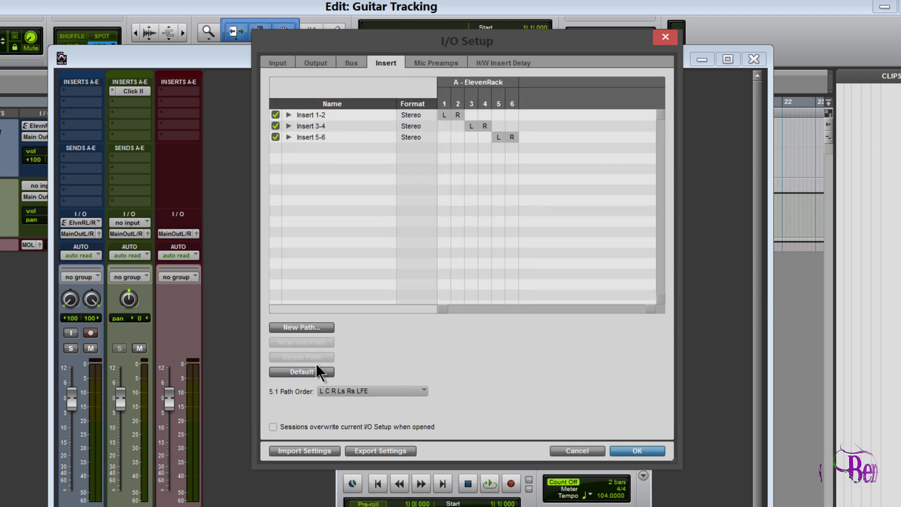
left_click(503, 63)
left_click(278, 62)
left_click(638, 450)
left_click(80, 222)
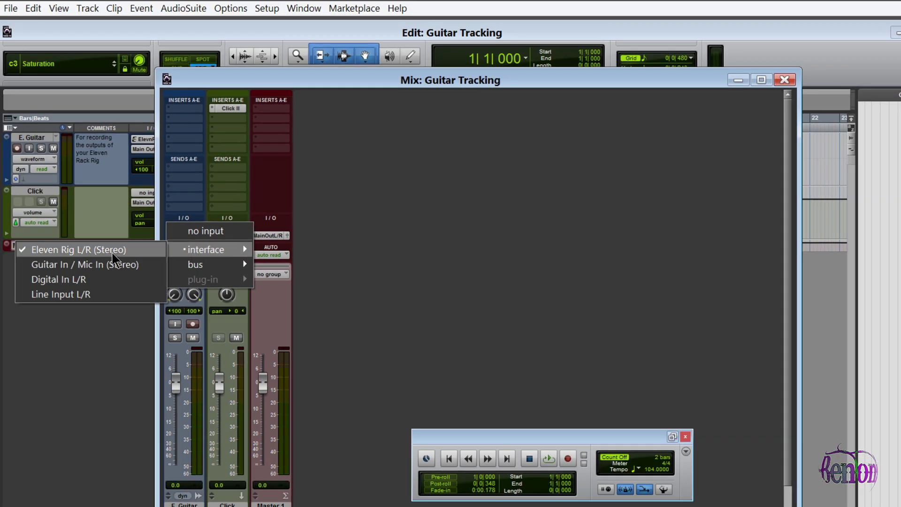
left_click(113, 259)
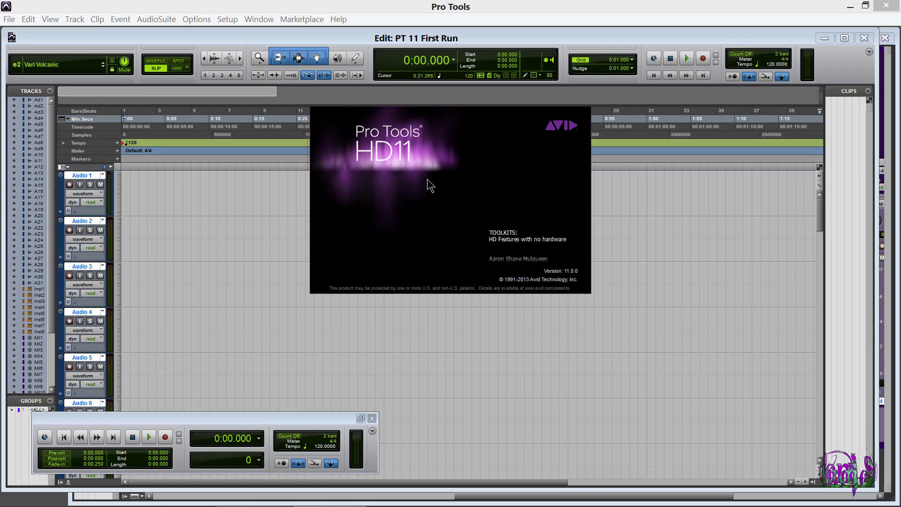